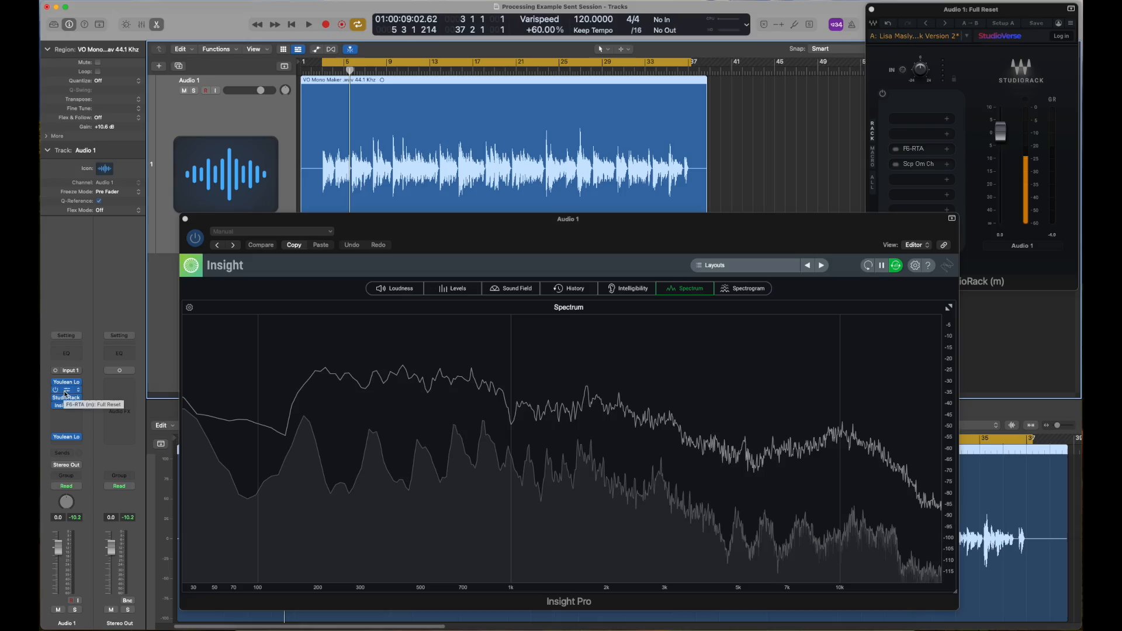
Open the F6-RTA equalizer inserted on Audio 1 and arrange its window beside StudioRack, above the Insight spectrum
{"action": "left_click", "coordinate": [67, 390]}
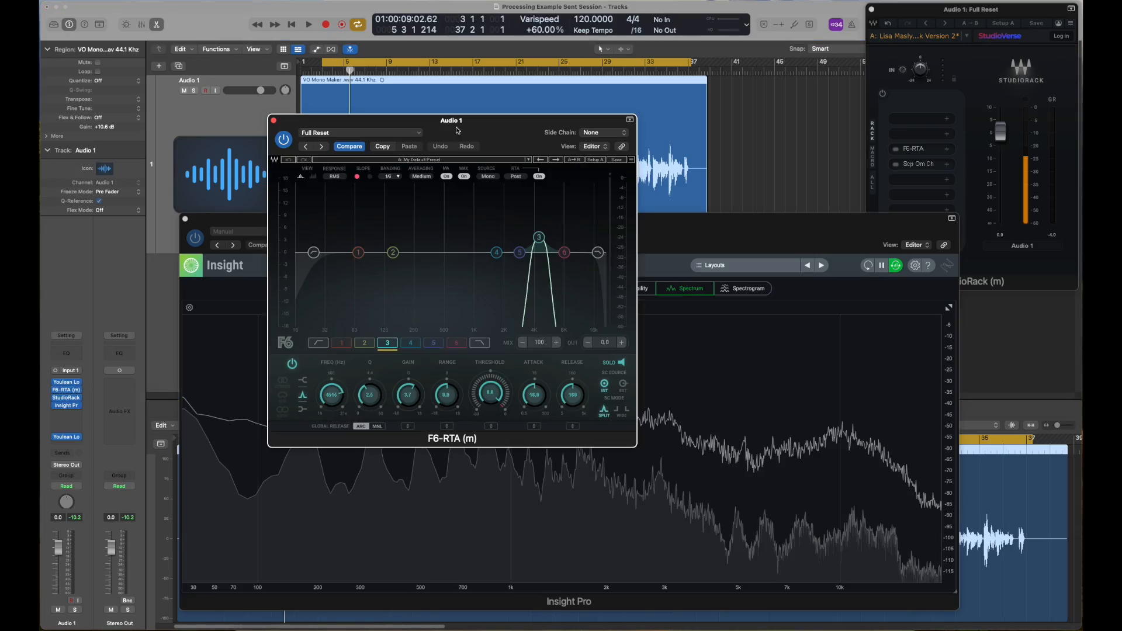
{"action": "left_click_drag", "start_coordinate": [457, 129], "coordinate": [666, 16]}
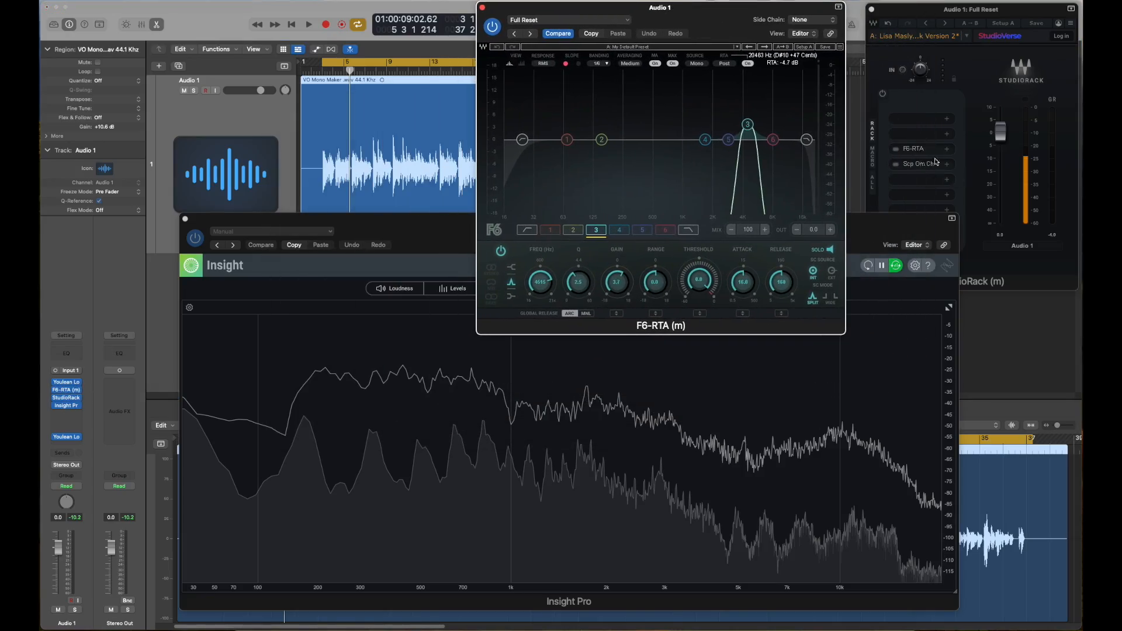
{"action": "left_click_drag", "start_coordinate": [933, 22], "coordinate": [929, 22]}
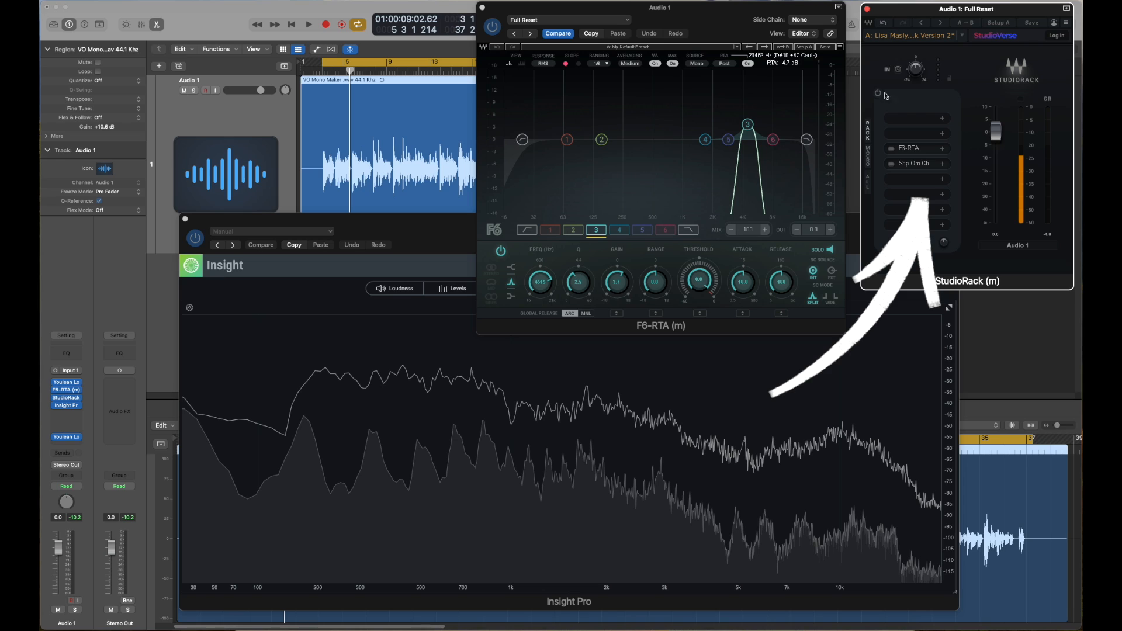
{"action": "left_click_drag", "start_coordinate": [744, 22], "coordinate": [732, 22]}
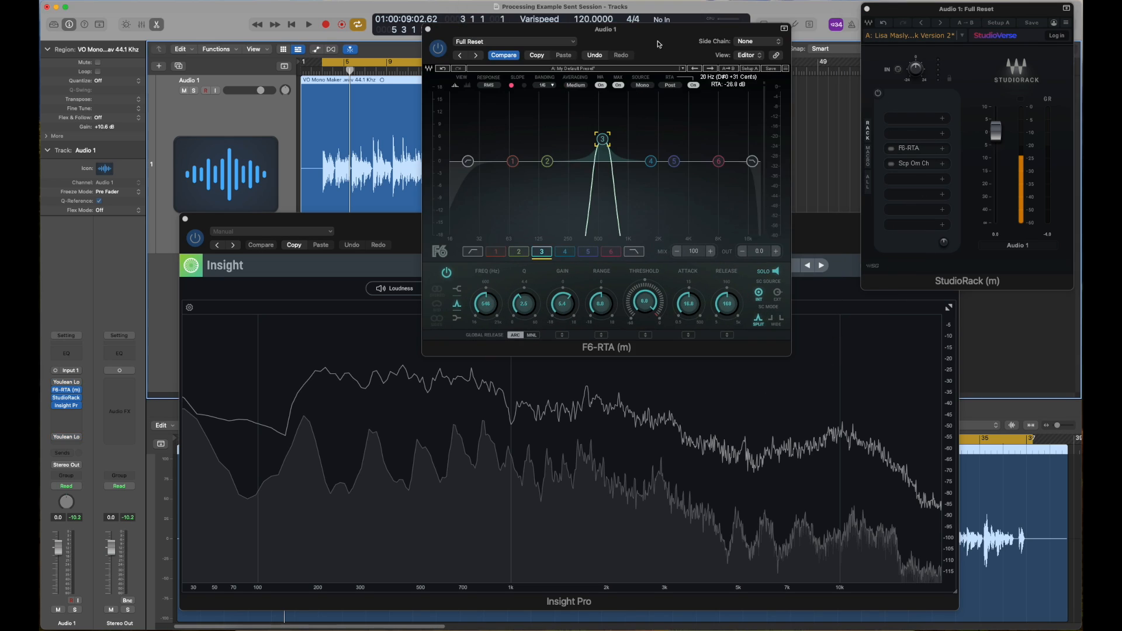
{"action": "left_click_drag", "start_coordinate": [663, 36], "coordinate": [659, 43]}
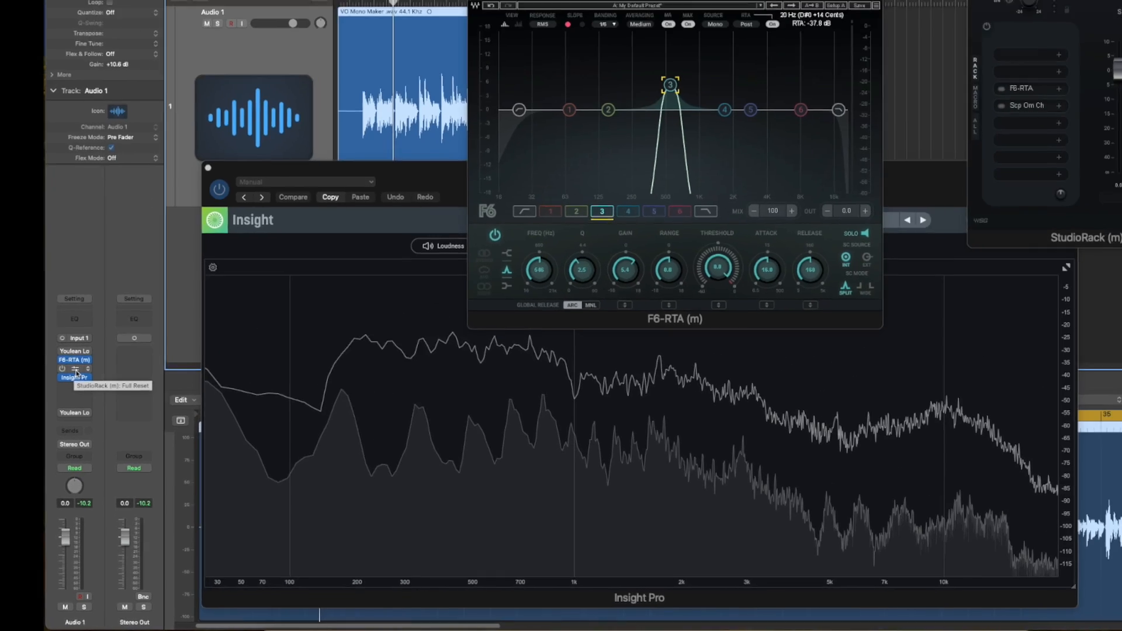
Bypass the StudioRack insert on Audio 1 and reposition the StudioRack and F6-RTA windows
{"action": "left_click", "coordinate": [110, 160]}
{"action": "left_click_drag", "start_coordinate": [935, 12], "coordinate": [922, 27]}
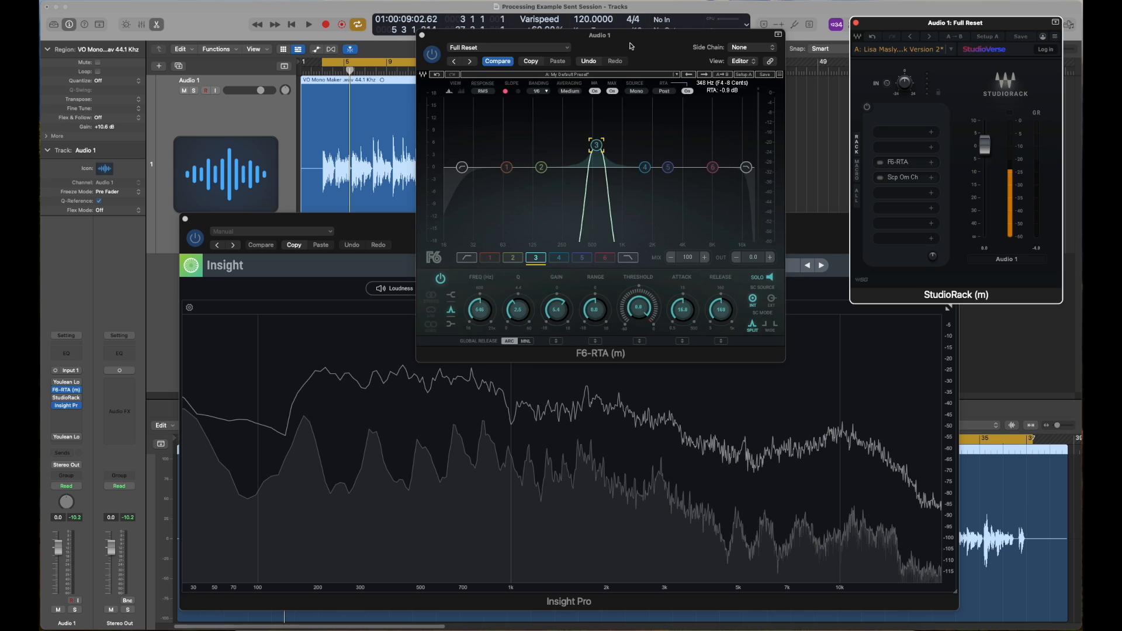
{"action": "left_click_drag", "start_coordinate": [631, 47], "coordinate": [642, 41]}
Lower the boosted F6-RTA band 3 to about 71 Hz and shift the Insight window to keep its spectrum visible
{"action": "left_click_drag", "start_coordinate": [607, 139], "coordinate": [505, 121]}
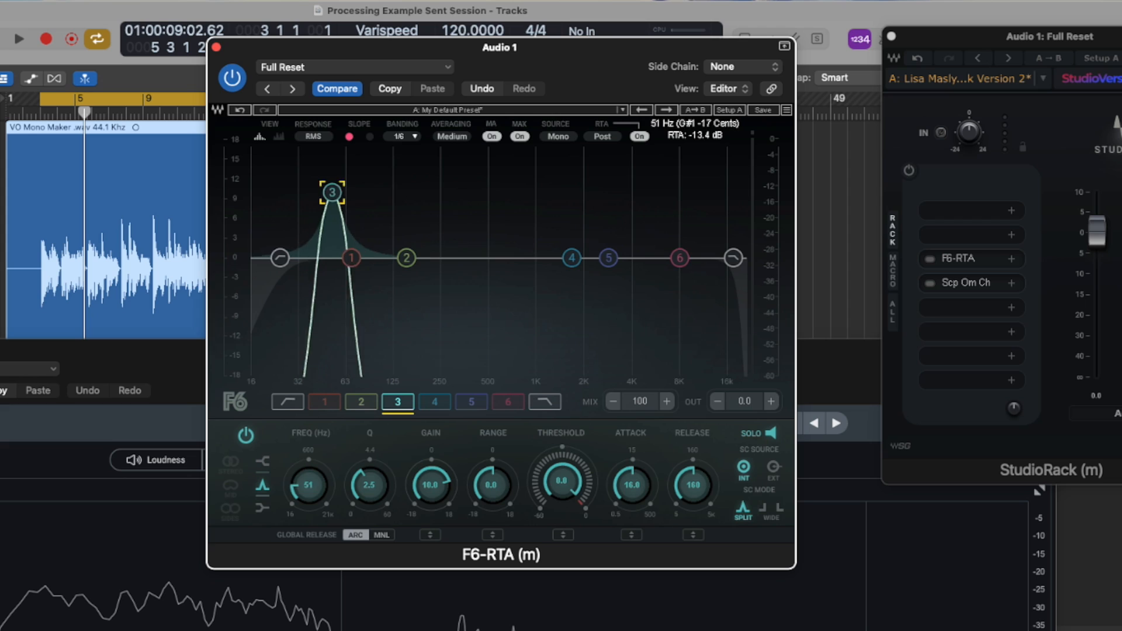
{"action": "mouse_move", "coordinate": [332, 192]}
{"action": "left_mouse_down"}
{"action": "mouse_move", "coordinate": [389, 188]}
{"action": "mouse_move", "coordinate": [288, 188]}
{"action": "mouse_move", "coordinate": [343, 187]}
{"action": "mouse_move", "coordinate": [326, 185]}
{"action": "mouse_move", "coordinate": [334, 177]}
{"action": "left_mouse_up"}
{"action": "left_click_drag", "start_coordinate": [353, 520], "coordinate": [347, 418]}
{"action": "mouse_move", "coordinate": [337, 187]}
{"action": "left_mouse_down"}
{"action": "mouse_move", "coordinate": [288, 181]}
{"action": "mouse_move", "coordinate": [488, 183]}
{"action": "mouse_move", "coordinate": [353, 186]}
{"action": "left_mouse_up"}
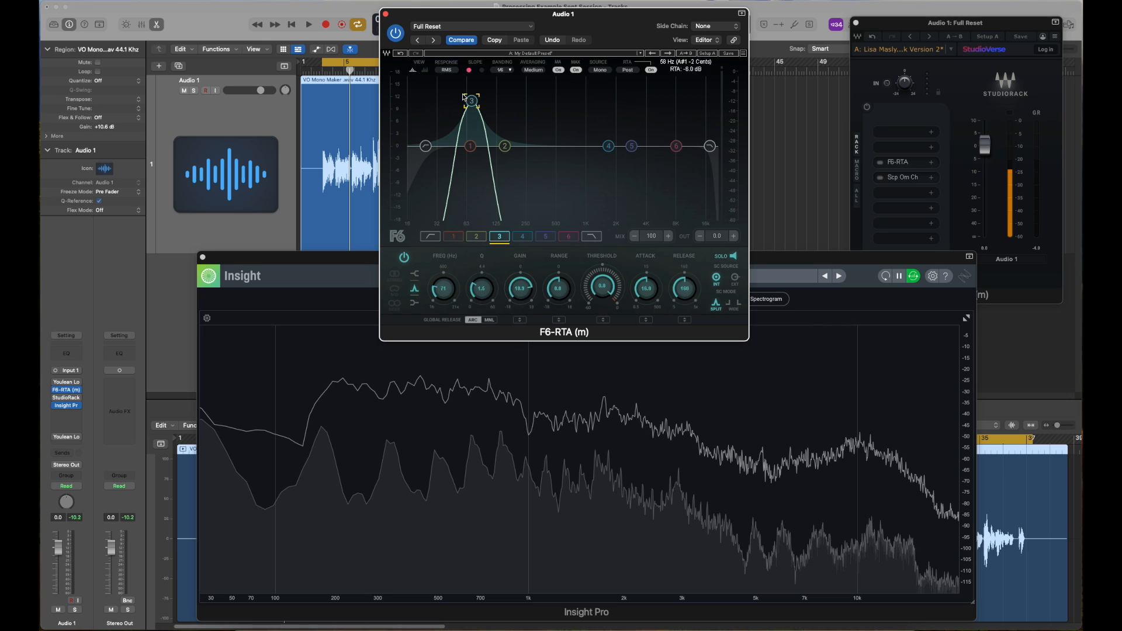
Play the voice track and sweep the soloed band 3 from the low end up to about 410 Hz, then stop playback
{"action": "left_click_drag", "start_coordinate": [472, 101], "coordinate": [425, 94]}
{"action": "key", "text": "space"}
{"action": "left_click_drag", "start_coordinate": [425, 95], "coordinate": [447, 94]}
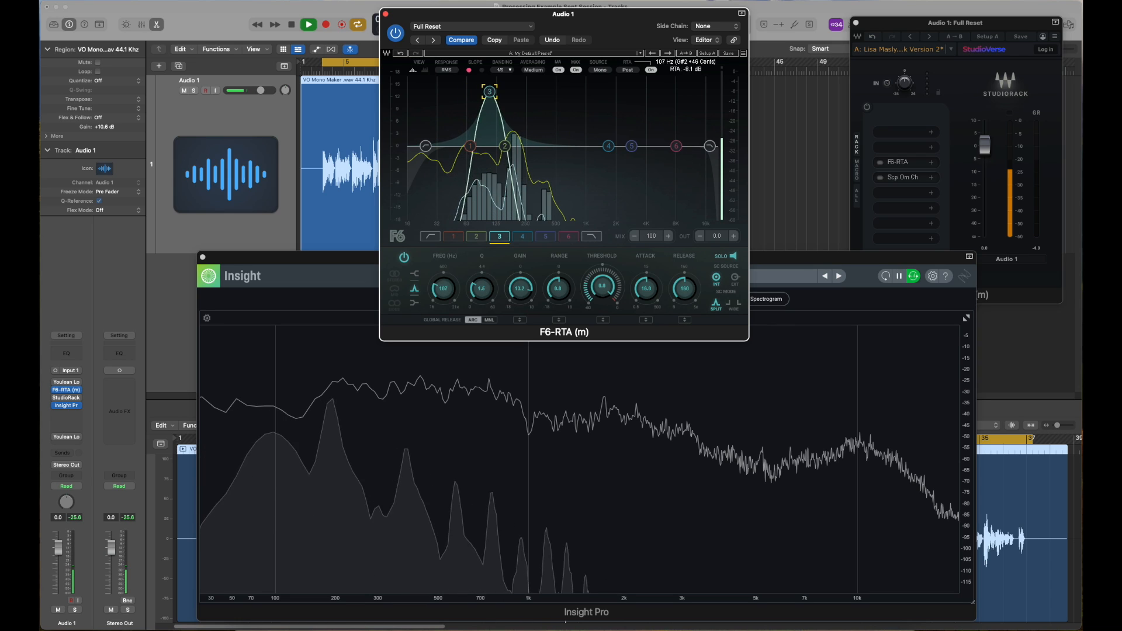
{"action": "left_click_drag", "start_coordinate": [507, 104], "coordinate": [548, 111]}
{"action": "key", "text": "space"}
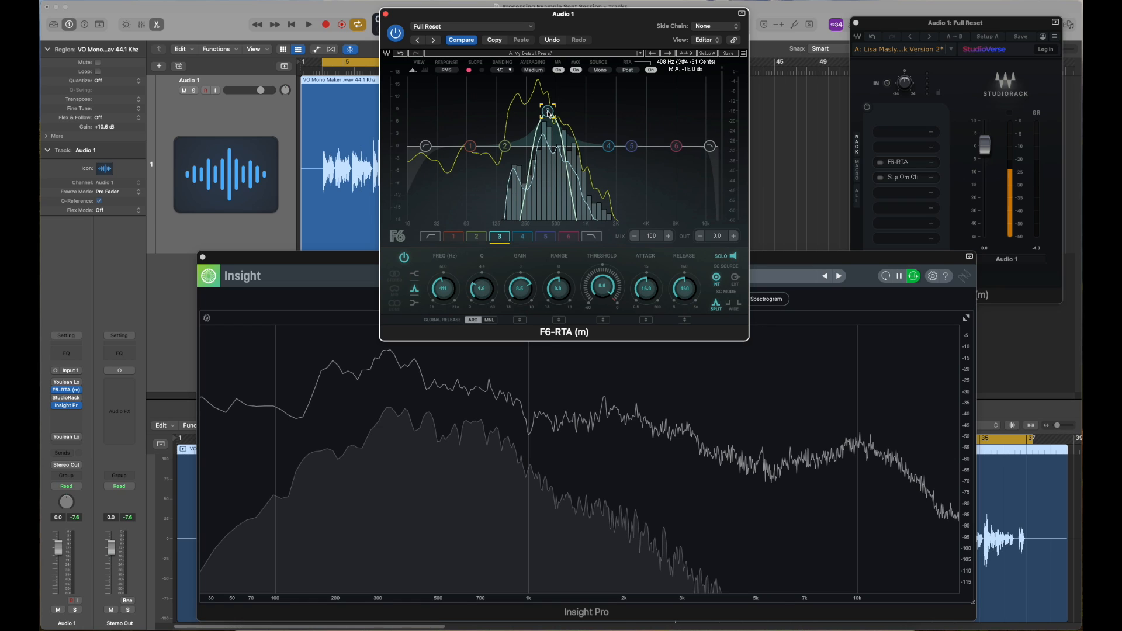
Resume playback and sweep the soloed band 3 upward through about 1 kHz and 2 kHz to beyond 7 kHz
{"action": "key", "text": "space"}
{"action": "left_click_drag", "start_coordinate": [548, 111], "coordinate": [593, 108]}
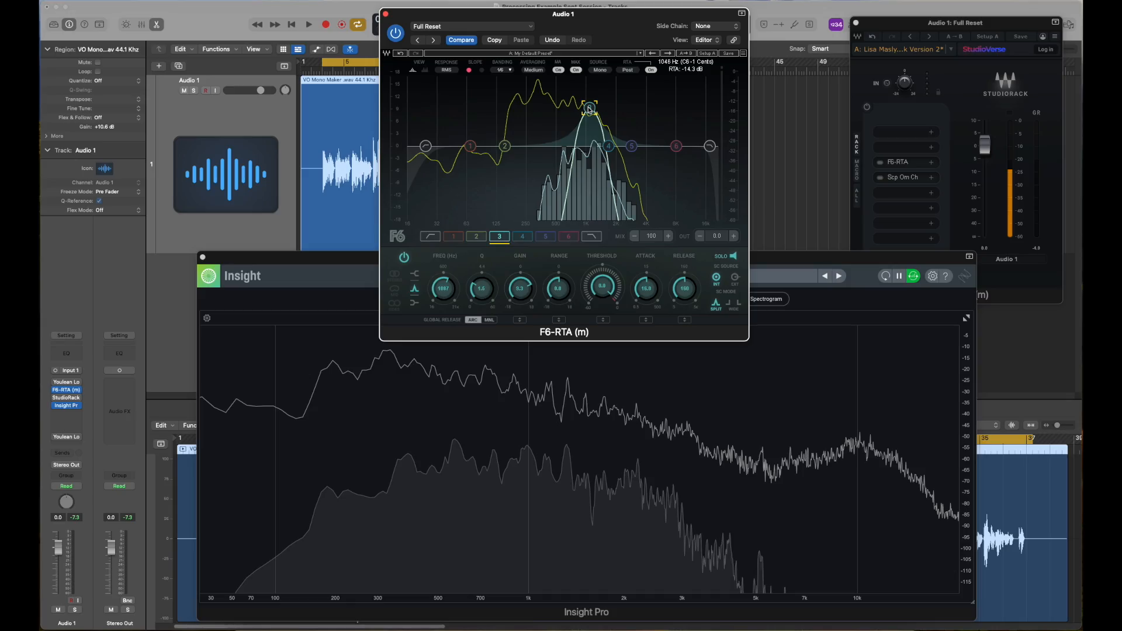
{"action": "left_click_drag", "start_coordinate": [589, 108], "coordinate": [616, 105]}
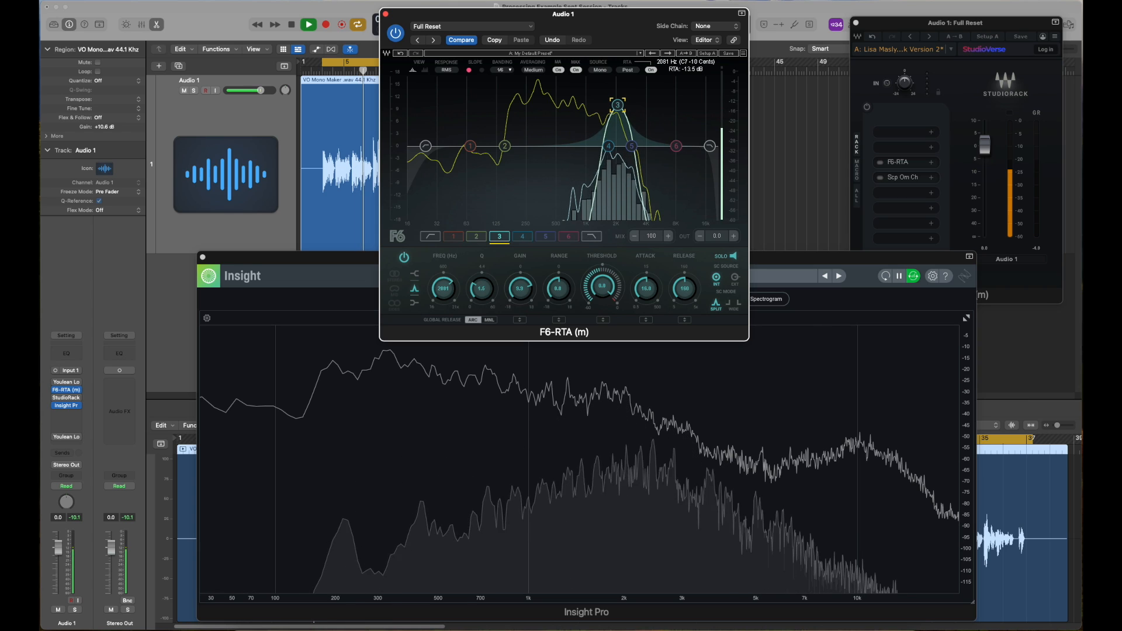
{"action": "left_click_drag", "start_coordinate": [630, 105], "coordinate": [634, 105]}
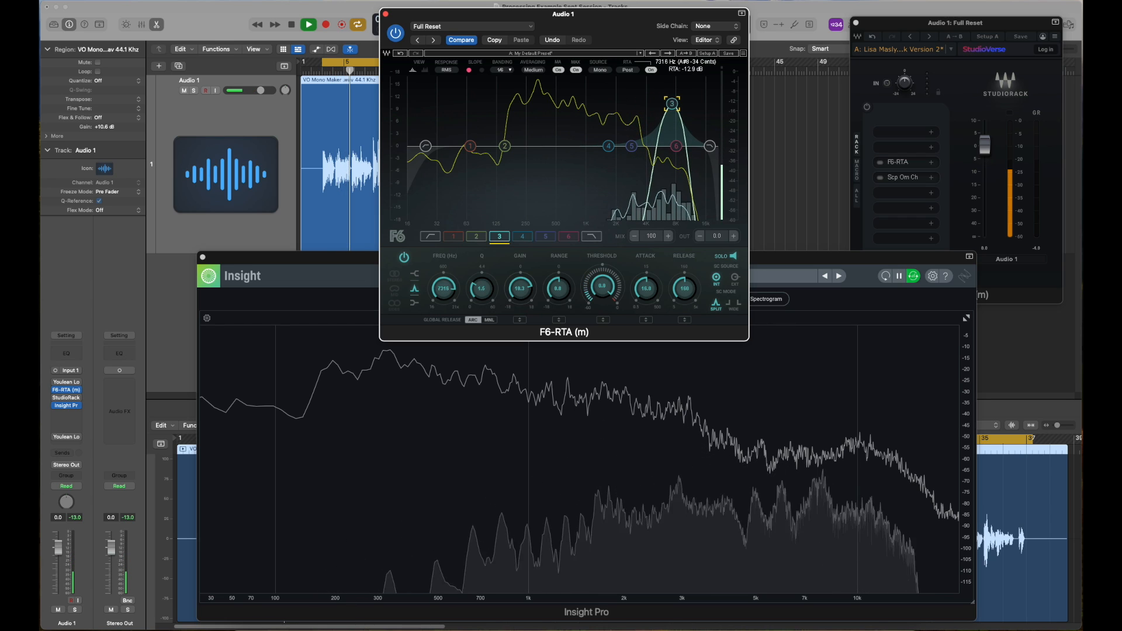
{"action": "left_click_drag", "start_coordinate": [672, 104], "coordinate": [682, 102]}
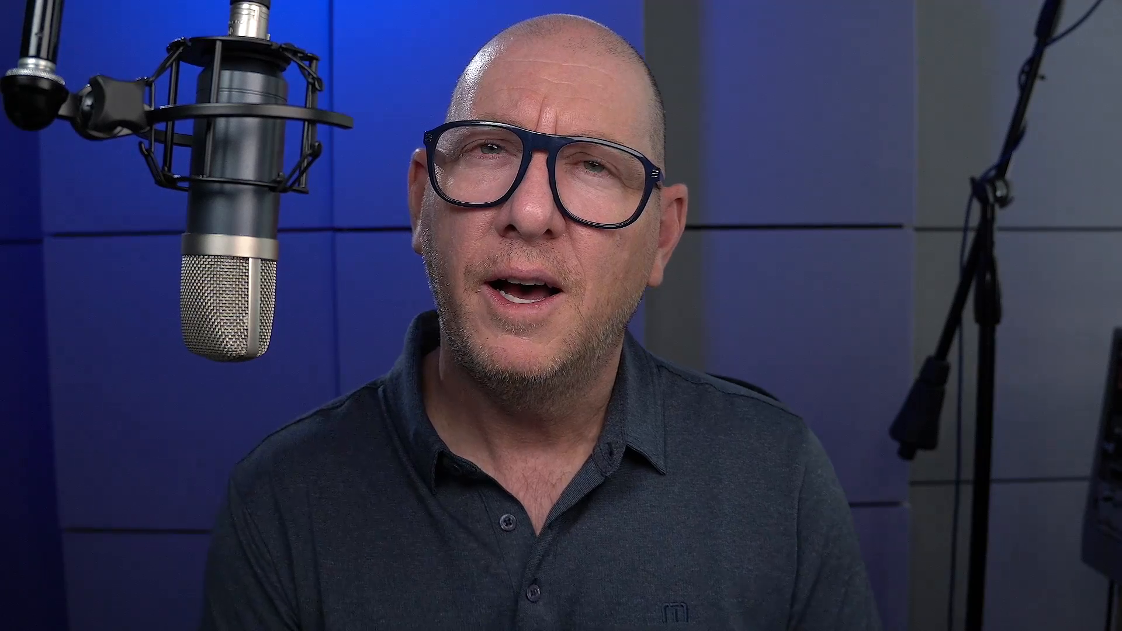
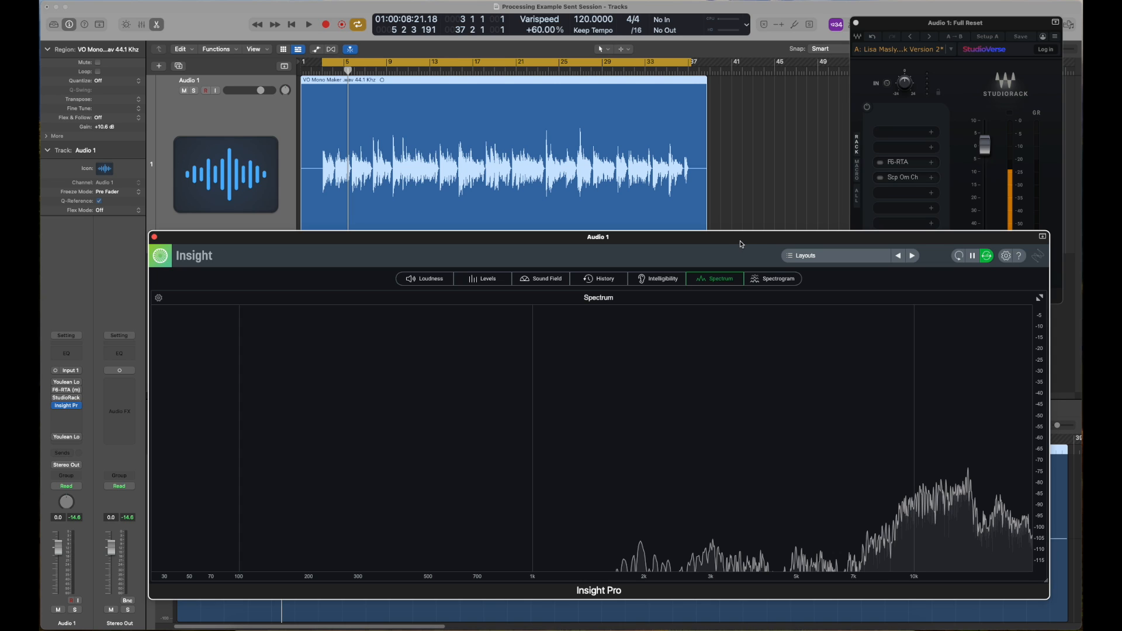
Play the voice track with cycle playback turned off and examine its spectrum in Insight, especially around 3.6 kHz and 10 kHz
{"action": "key", "text": "space"}
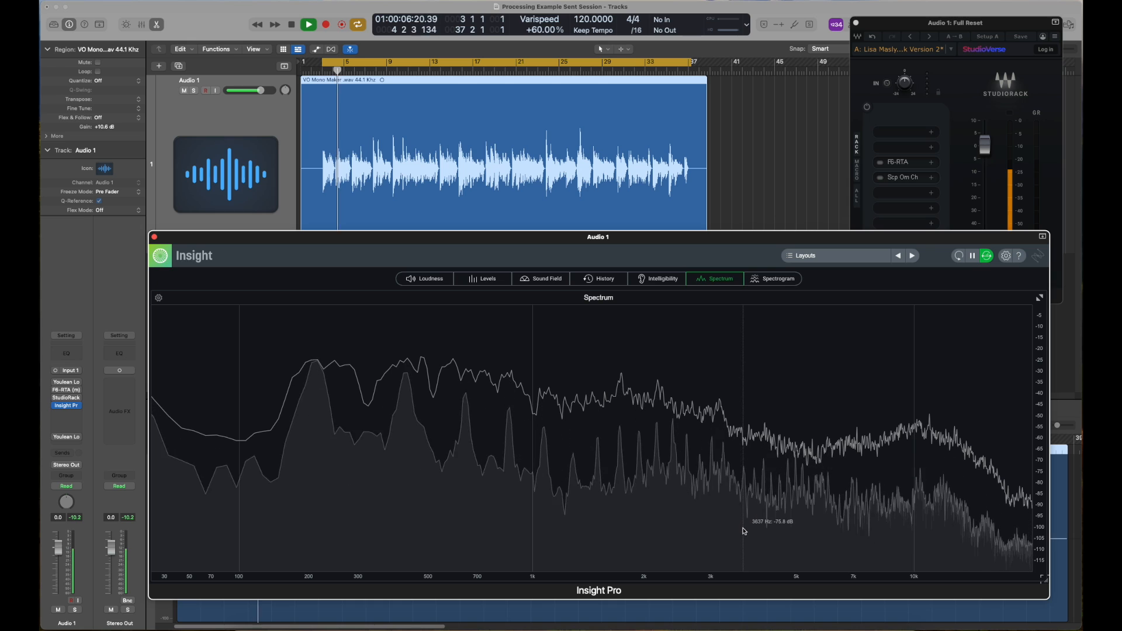
{"action": "left_click", "coordinate": [437, 60]}
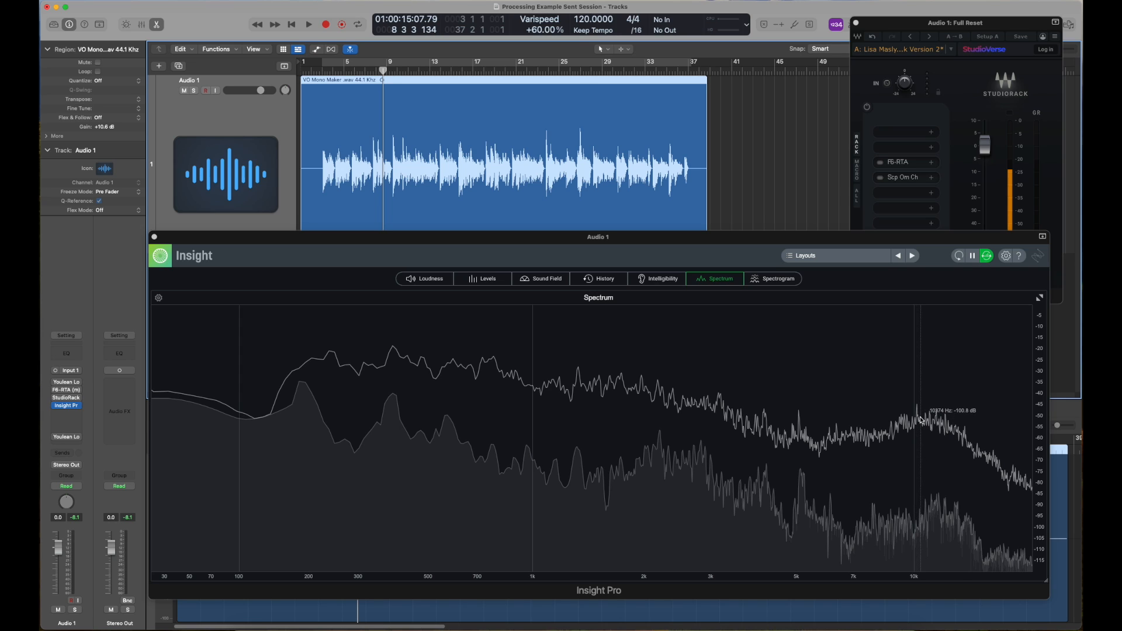
{"action": "key", "text": "space"}
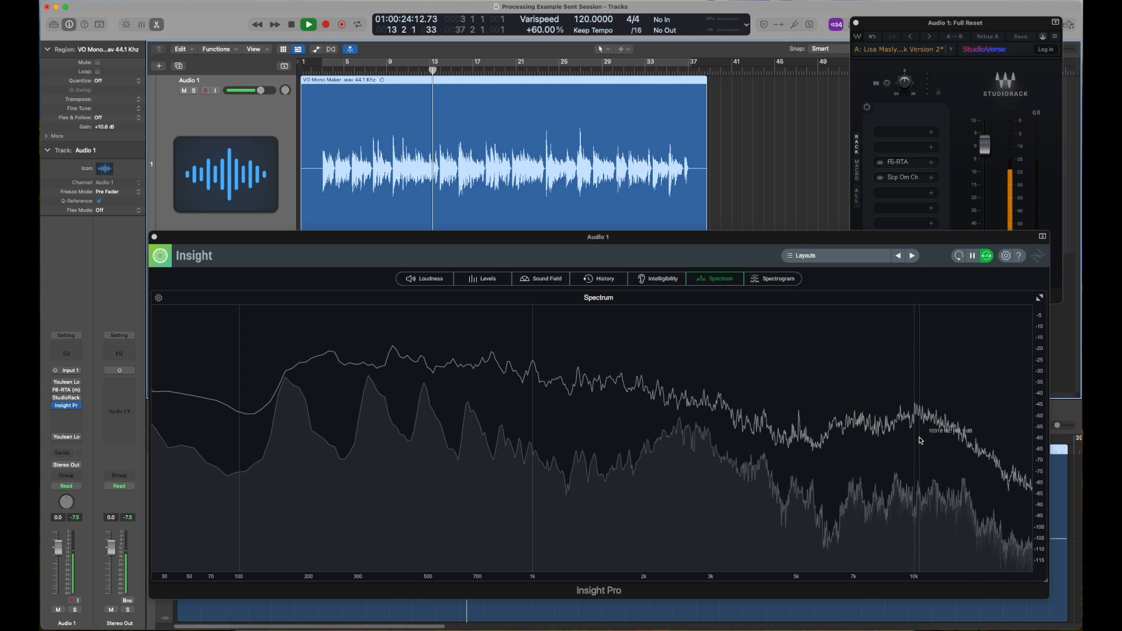
{"action": "key", "text": "space"}
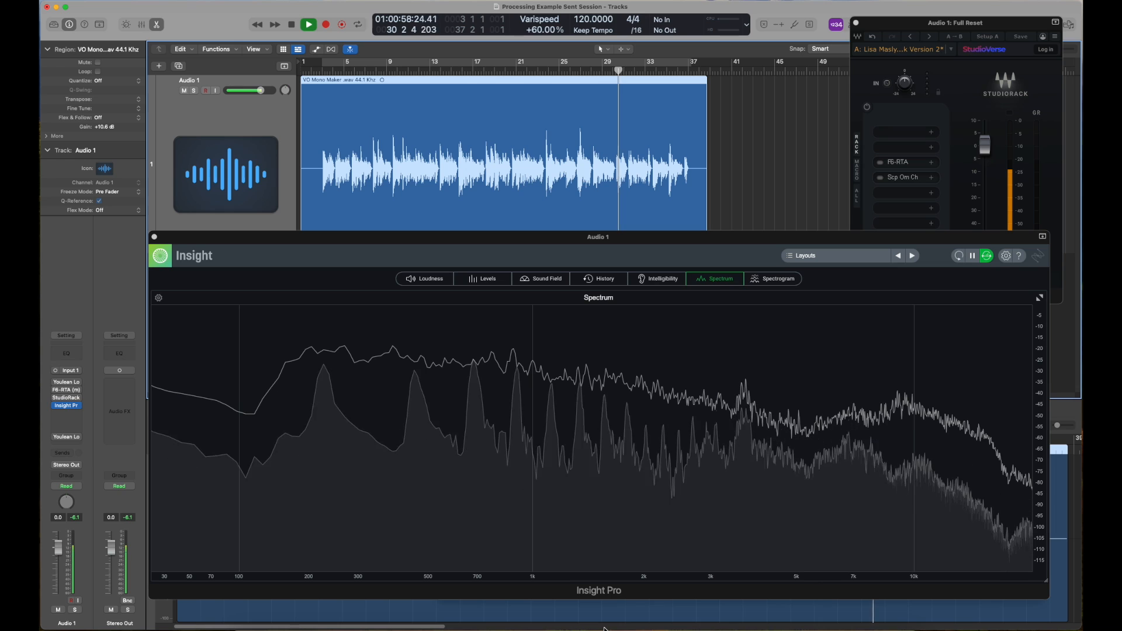
{"action": "mouse_move", "coordinate": [744, 438]}
{"action": "key", "text": "space"}
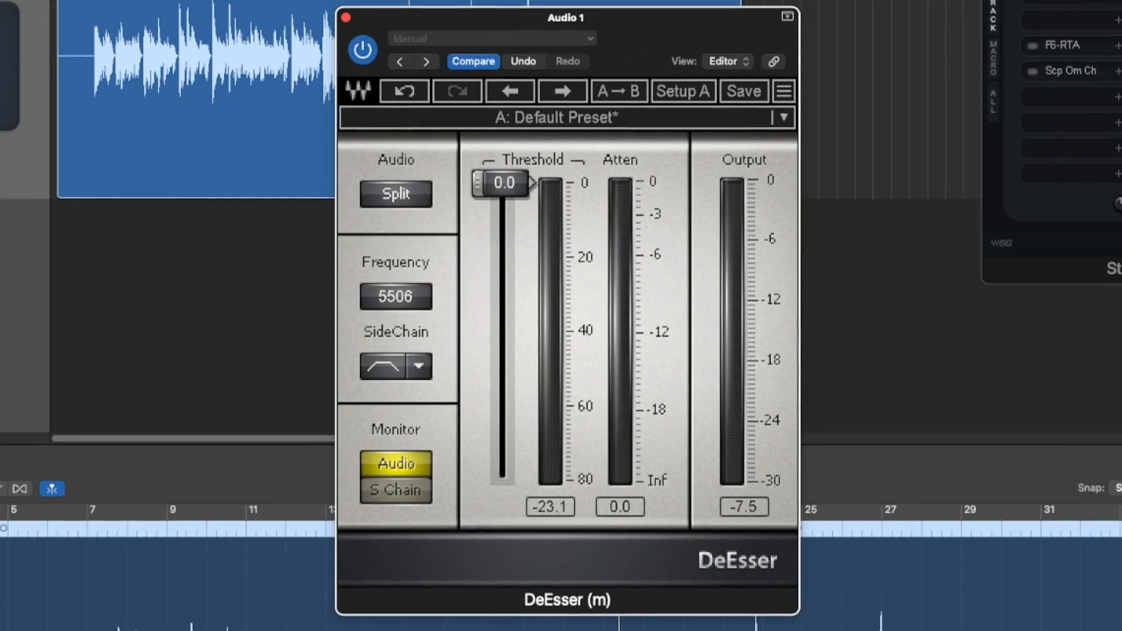
Choose the SideChain filter type in the DeEsser and set its threshold to -38.0
{"action": "left_click", "coordinate": [417, 369]}
{"action": "left_click", "coordinate": [475, 399]}
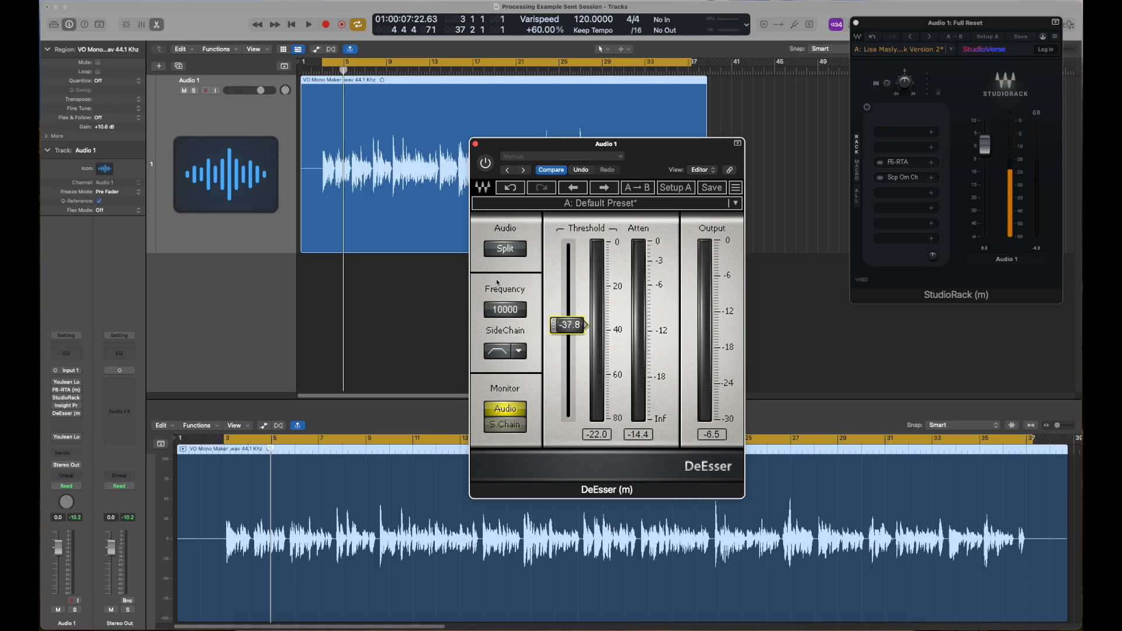
{"action": "mouse_move", "coordinate": [568, 331]}
{"action": "left_mouse_down"}
{"action": "mouse_move", "coordinate": [569, 251]}
{"action": "mouse_move", "coordinate": [569, 326]}
{"action": "left_mouse_up"}
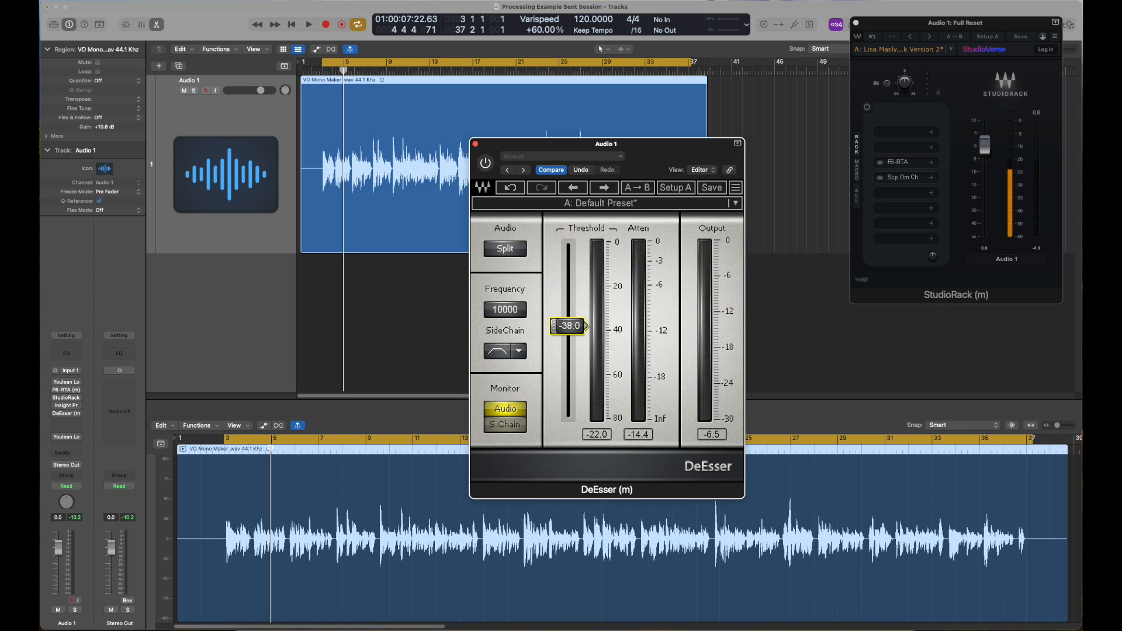